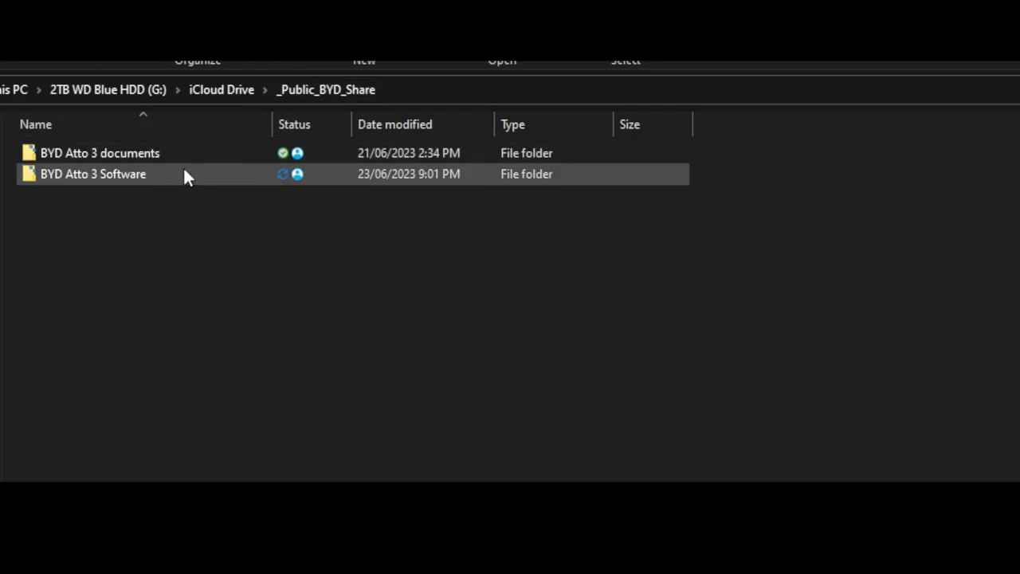
# Open the BYD Atto 3 Software folder and then its Remote Control subfolder in File Explorer.
pyautogui.doubleClick(70, 179)
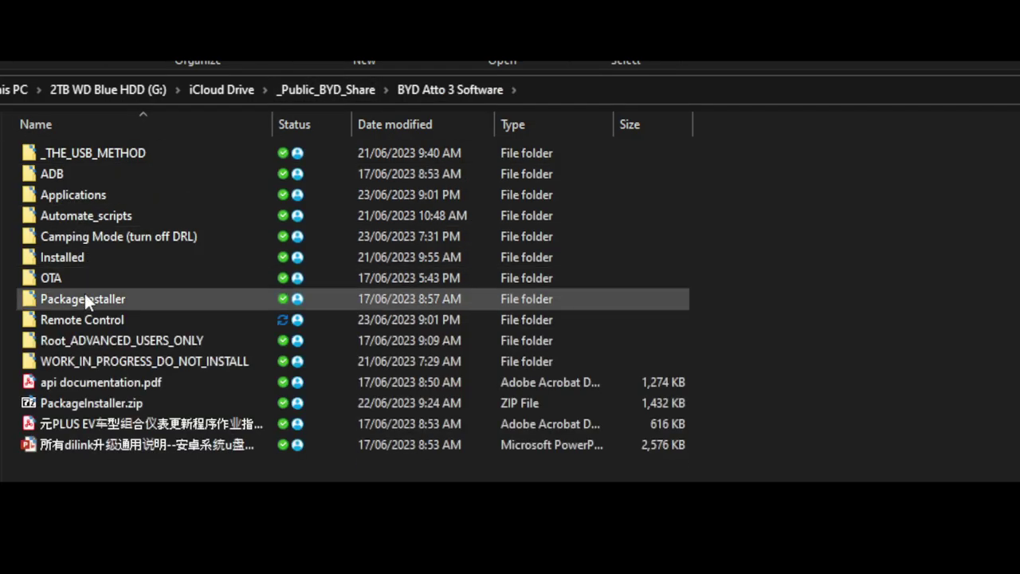
pyautogui.doubleClick(85, 315)
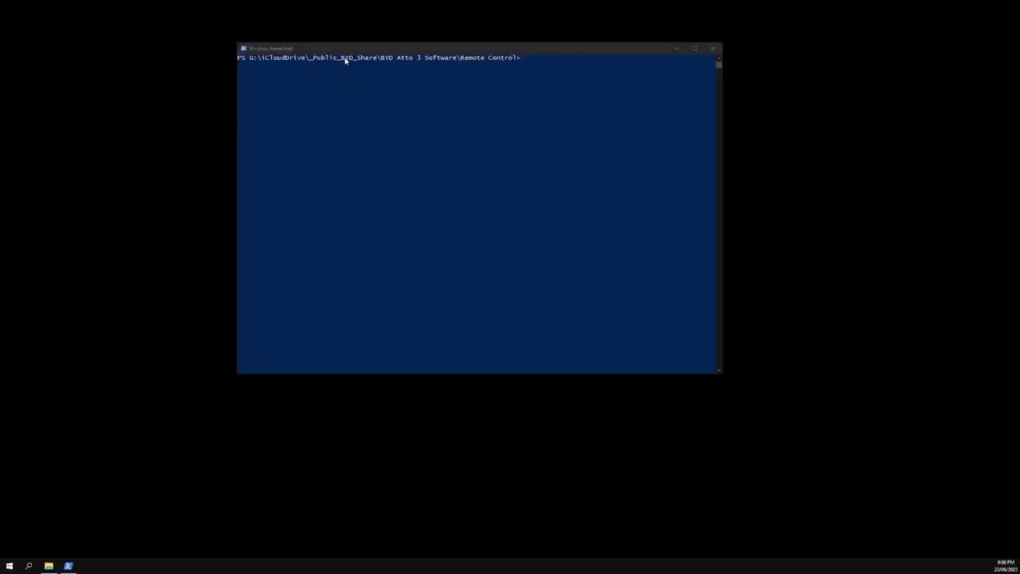
# Open a PowerShell window in the Remote Control folder from its right-click menu.
pyautogui.moveTo(354, 49); pyautogui.dragTo(258, 62)
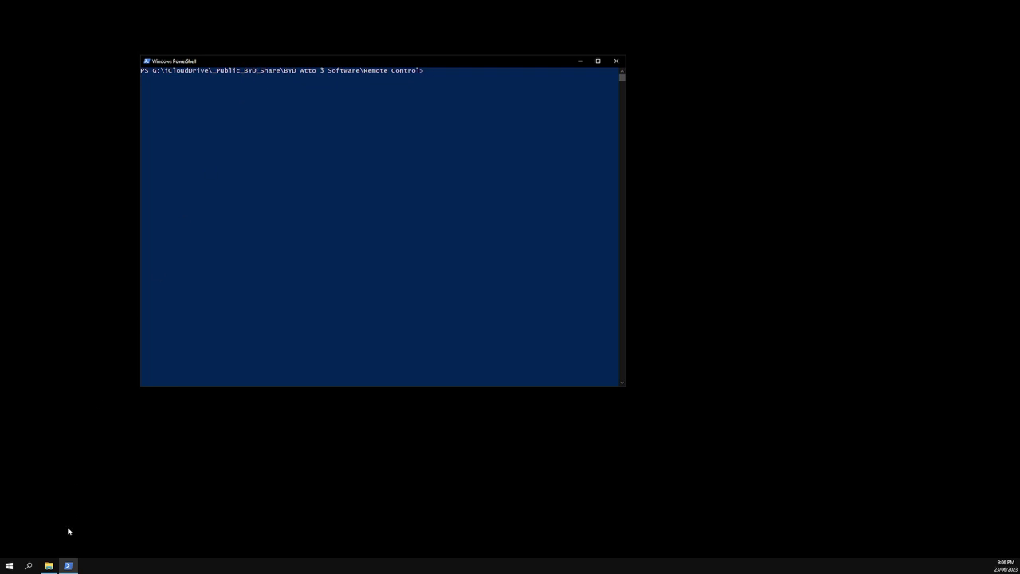
pyautogui.click(49, 566)
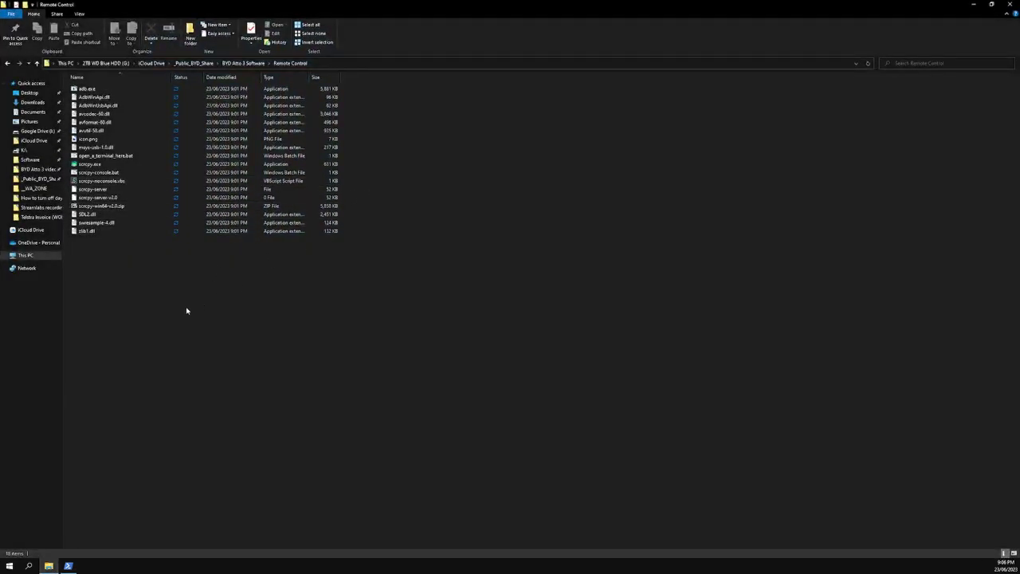
pyautogui.rightClick(187, 310)
pyautogui.click(229, 398)
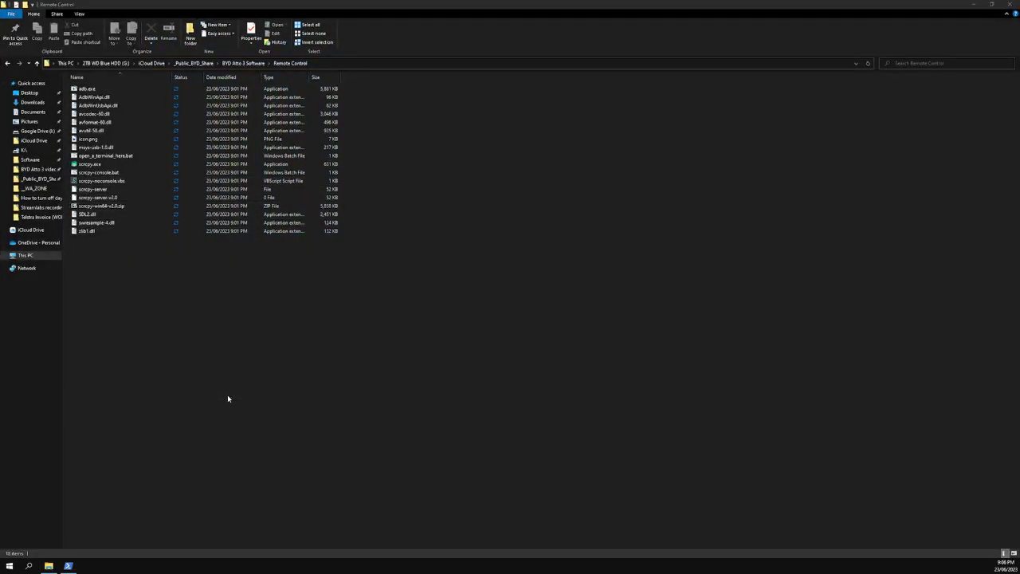
# Close the duplicate PowerShell console and position the remaining one over the file list.
pyautogui.moveTo(68, 566)
pyautogui.click(68, 507)
pyautogui.click(282, 259)
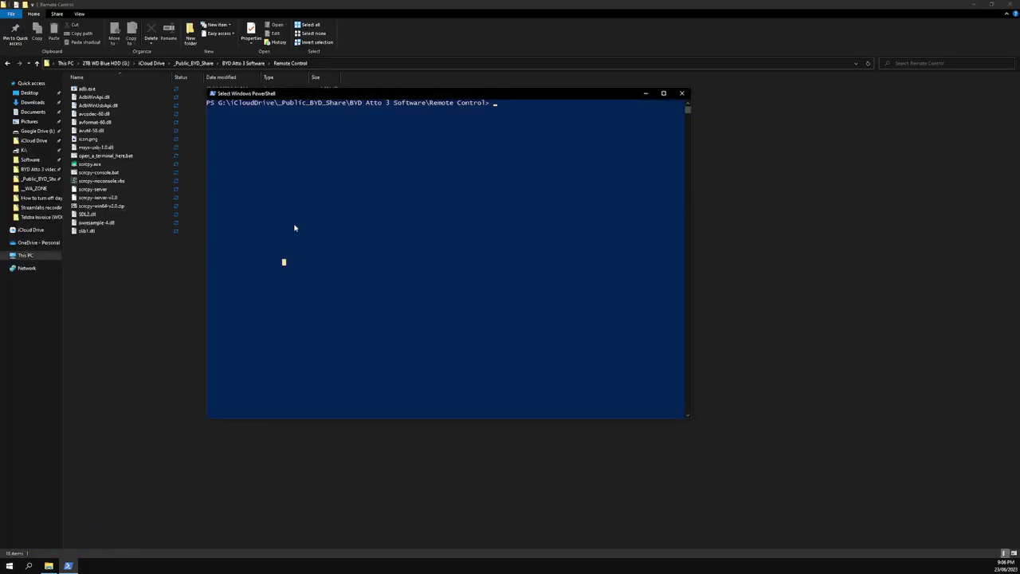
pyautogui.moveTo(338, 98); pyautogui.dragTo(443, 170)
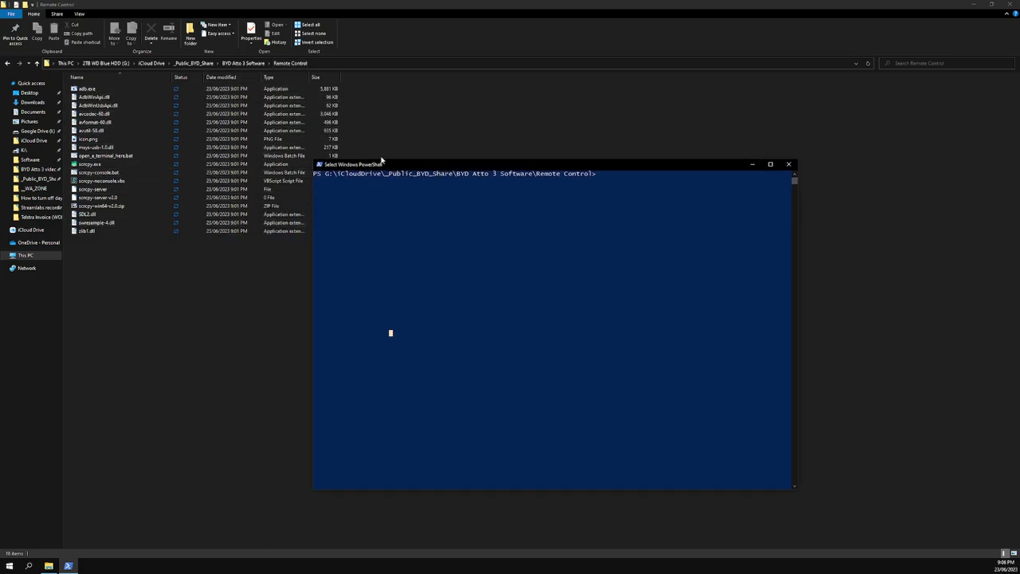
pyautogui.moveTo(385, 165); pyautogui.dragTo(362, 170)
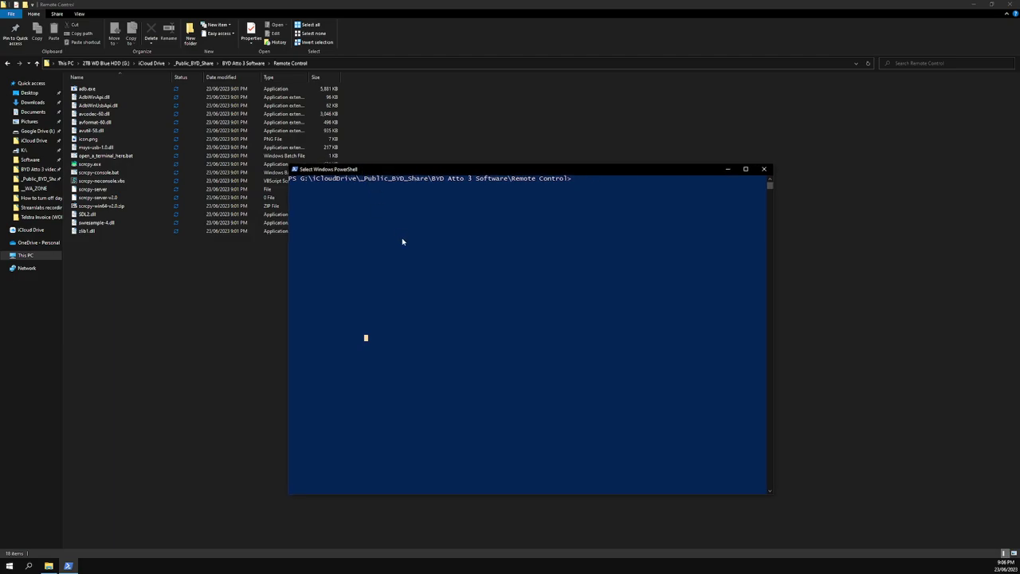
# Run the scrcpy command with --tcpip=10.0.0.45, which fails on a misspelled program name.
pyautogui.press('Escape')
pyautogui.write('yh.exe --tcpip=')
pyautogui.write('10.0.')
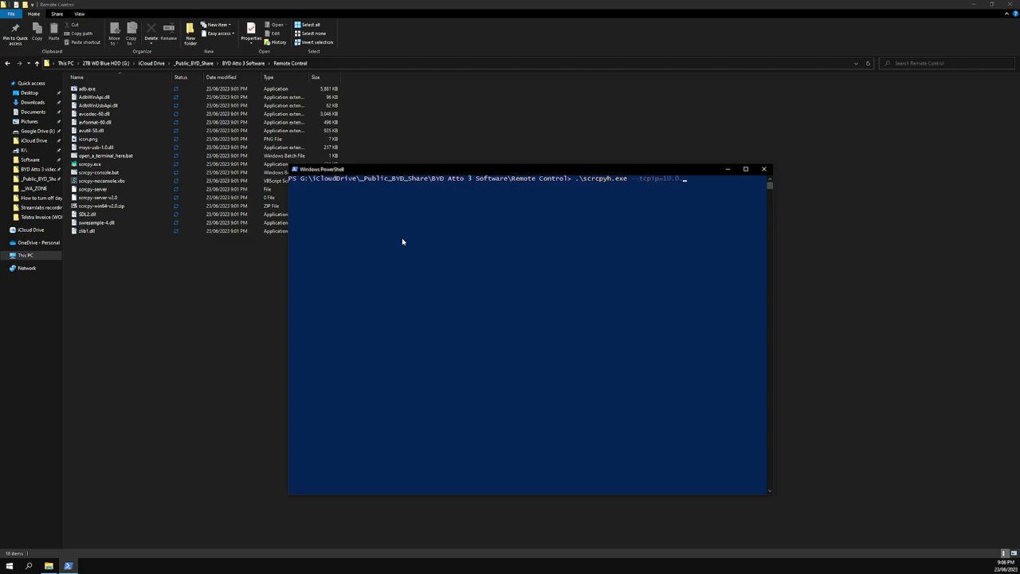
pyautogui.write('0.45')
pyautogui.press('Return')
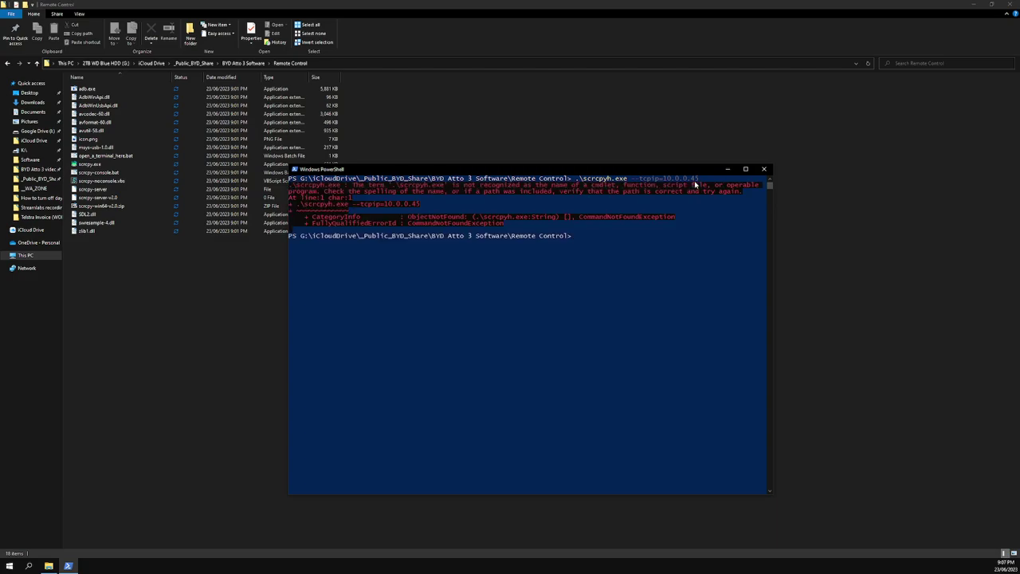
# Recall the command, correct it to .\scrcpy.exe and rerun it to connect to 10.0.0.45.
pyautogui.press('Up')
pyautogui.press('BackSpace')
pyautogui.press('Delete')
pyautogui.write('y.exe --tcpip=10.0.0.45')
pyautogui.press('Return')
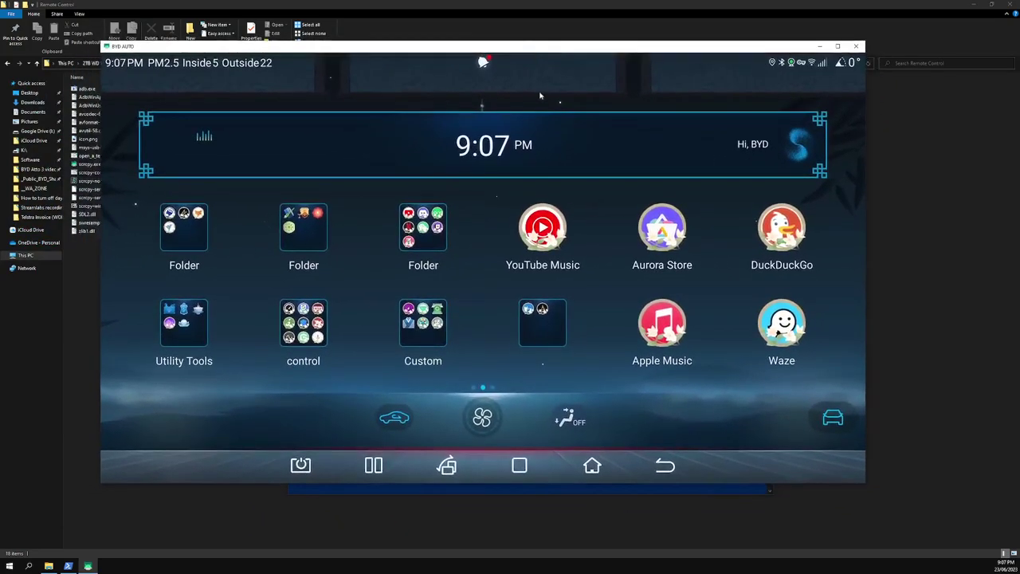
# Swipe the mirrored car home screen to another page and reposition the scrcpy window.
pyautogui.moveTo(713, 314); pyautogui.dragTo(439, 283)
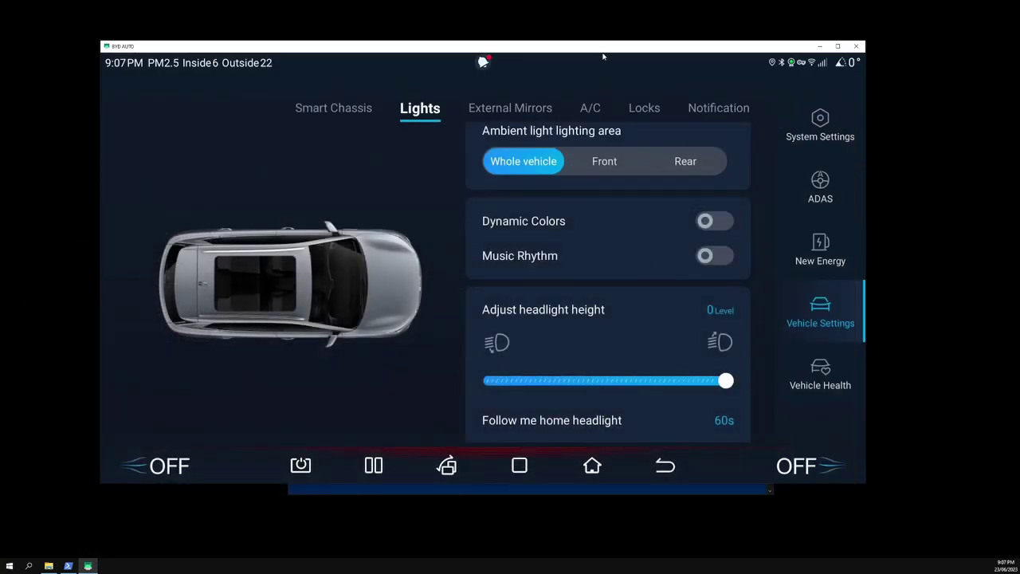
pyautogui.moveTo(603, 47); pyautogui.dragTo(598, 35)
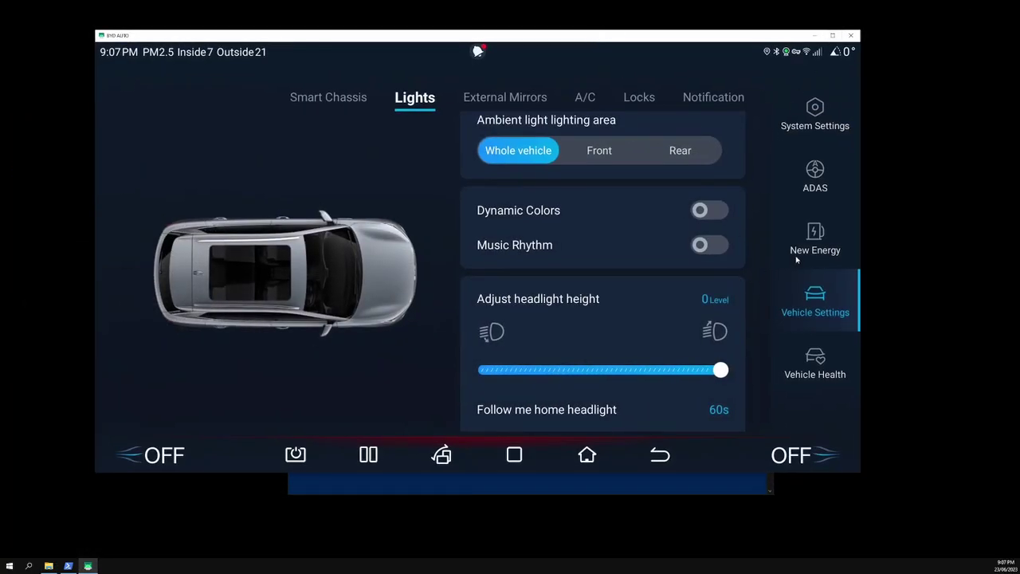
# Go to System Settings > Wi-Fi and show details for network 1-R with IP 10.0.0.45.
pyautogui.click(802, 123)
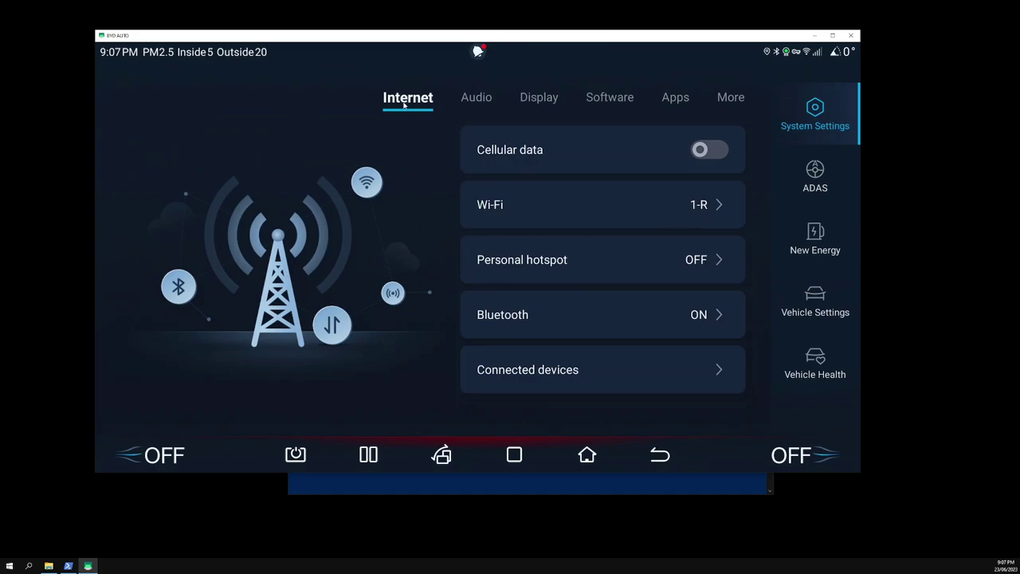
pyautogui.click(690, 206)
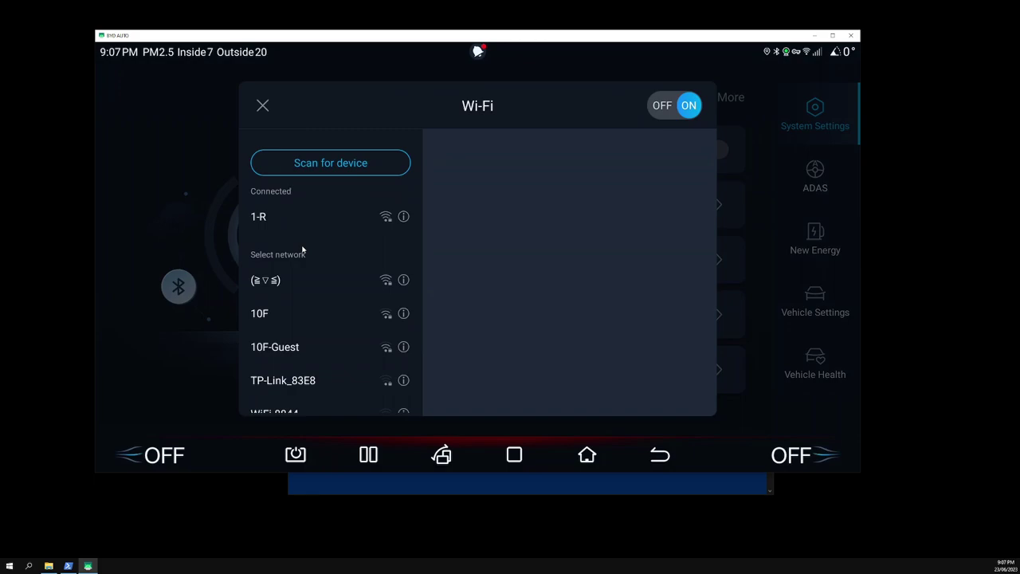
pyautogui.click(405, 217)
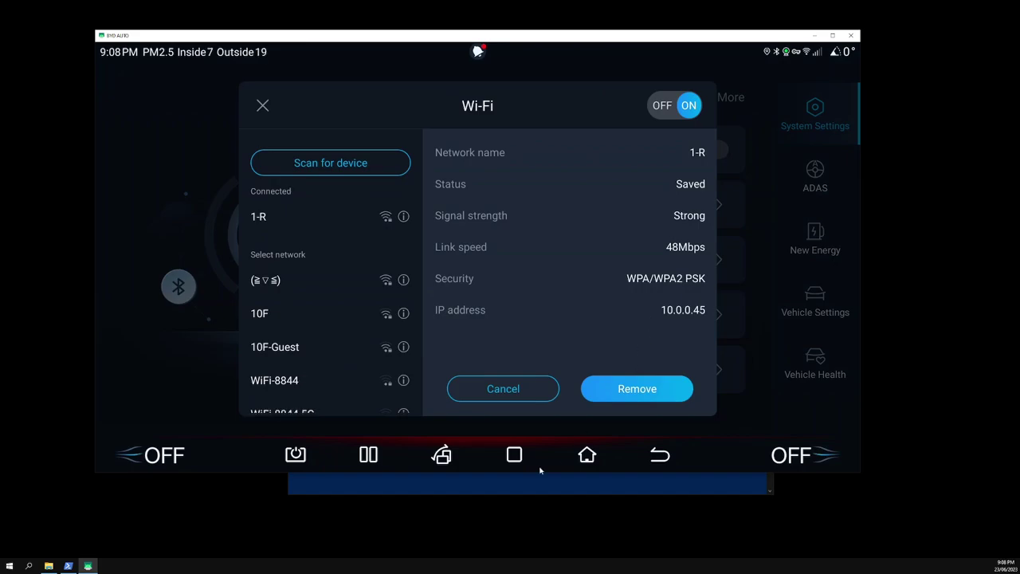
# Highlight 10.0.0.45 in the scrcpy console output and compare it against the mirrored car screen.
pyautogui.click(520, 481)
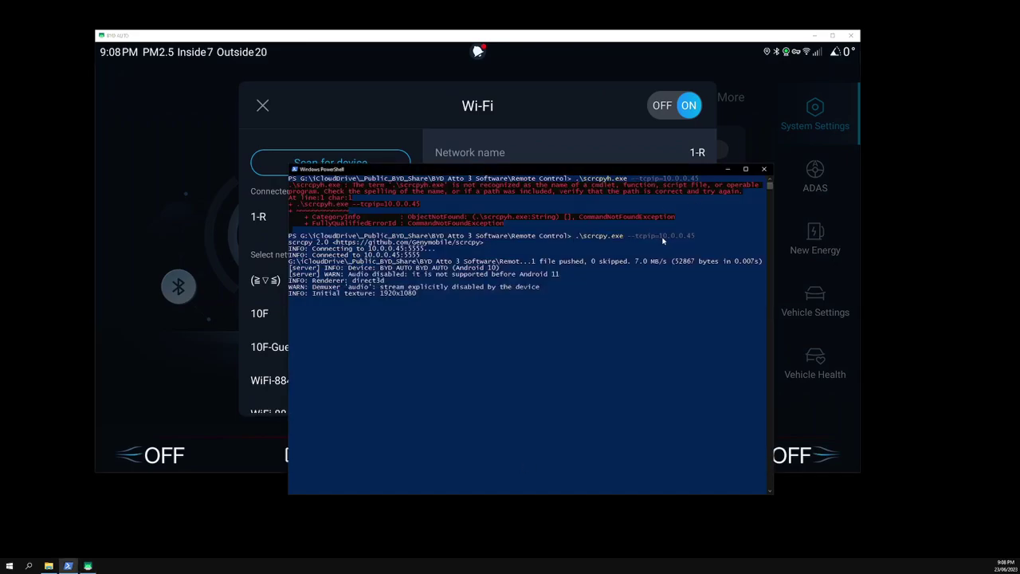
pyautogui.moveTo(660, 237); pyautogui.dragTo(698, 237)
pyautogui.hotkey('alt', 'Tab')
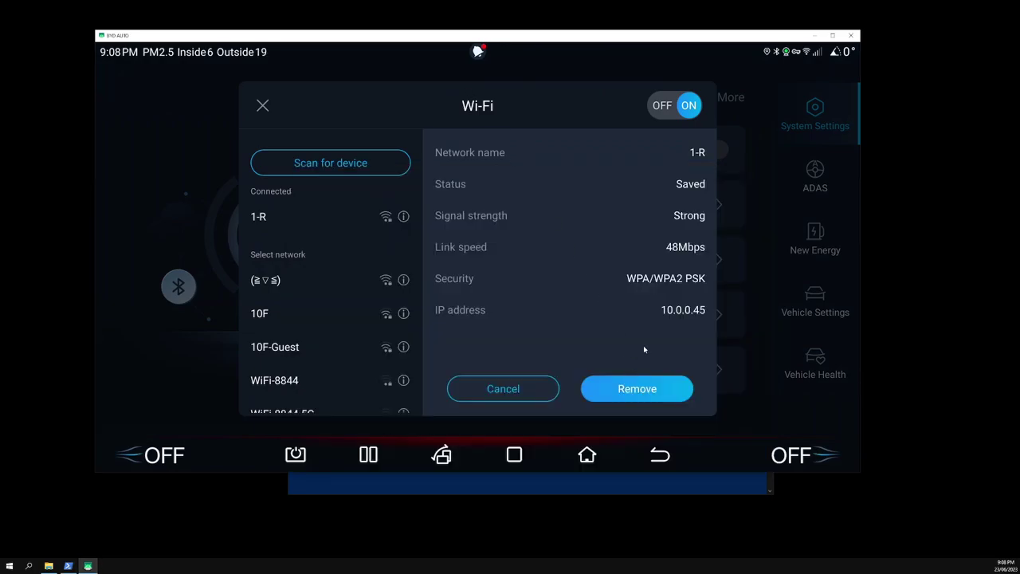
pyautogui.click(541, 486)
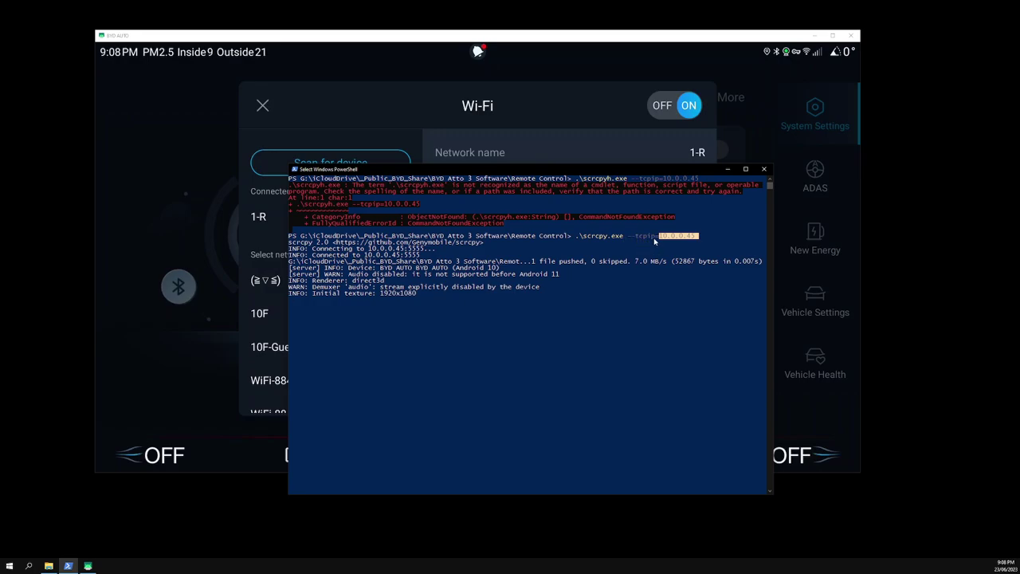
# Cross-check the car's Wi-Fi details with the console, then close the Wi-Fi dialog.
pyautogui.click(546, 129)
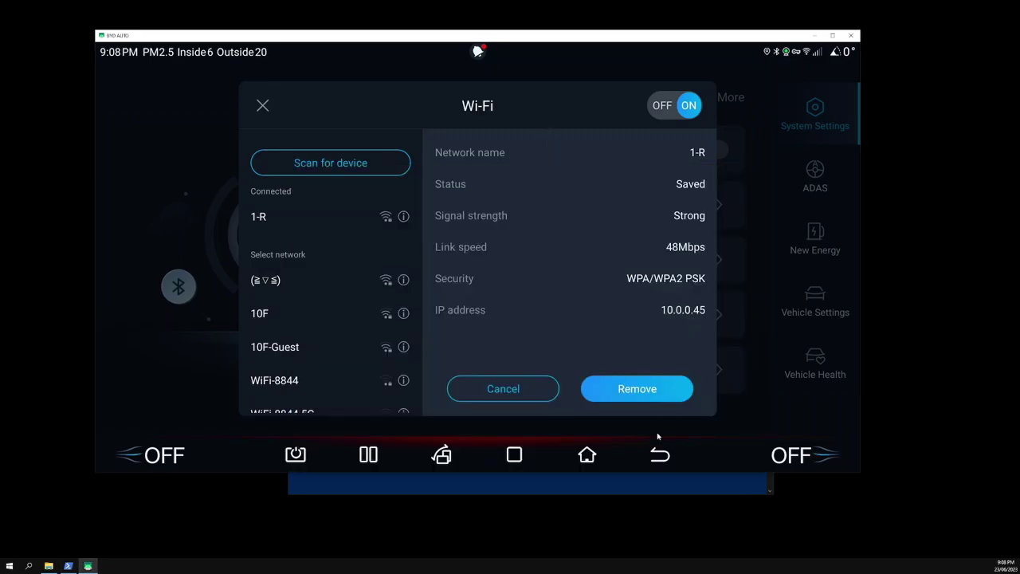
pyautogui.click(626, 488)
pyautogui.click(398, 98)
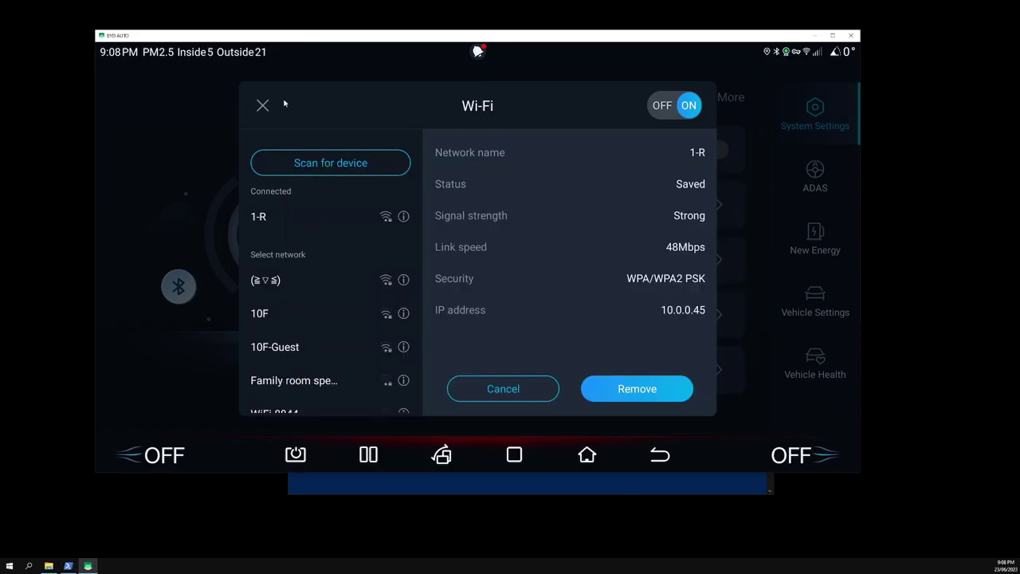
pyautogui.click(263, 105)
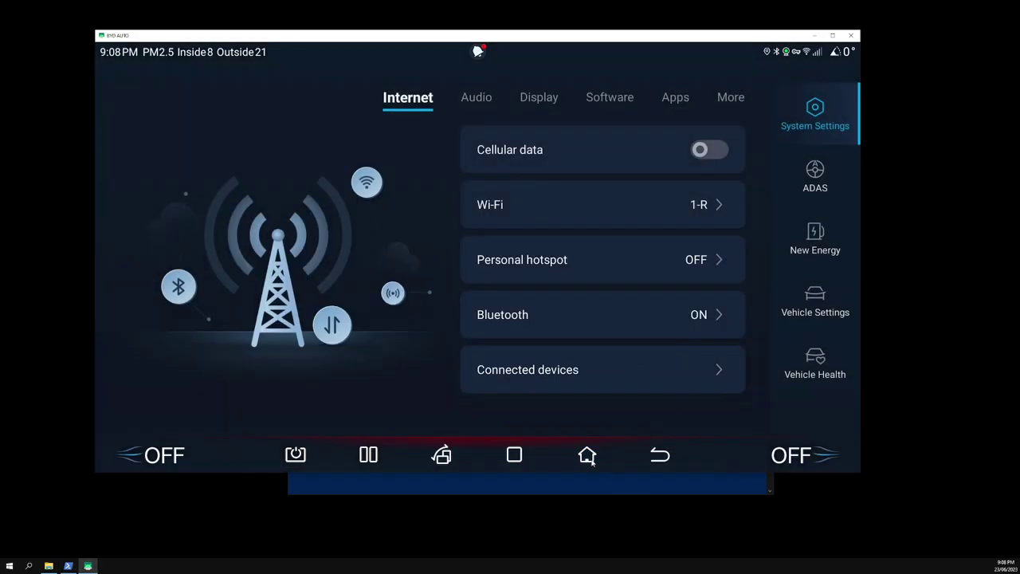
# Go Home on the car screen, browse its pages and widget panel, ending on the YouTube Music/Waze apps page.
pyautogui.click(587, 455)
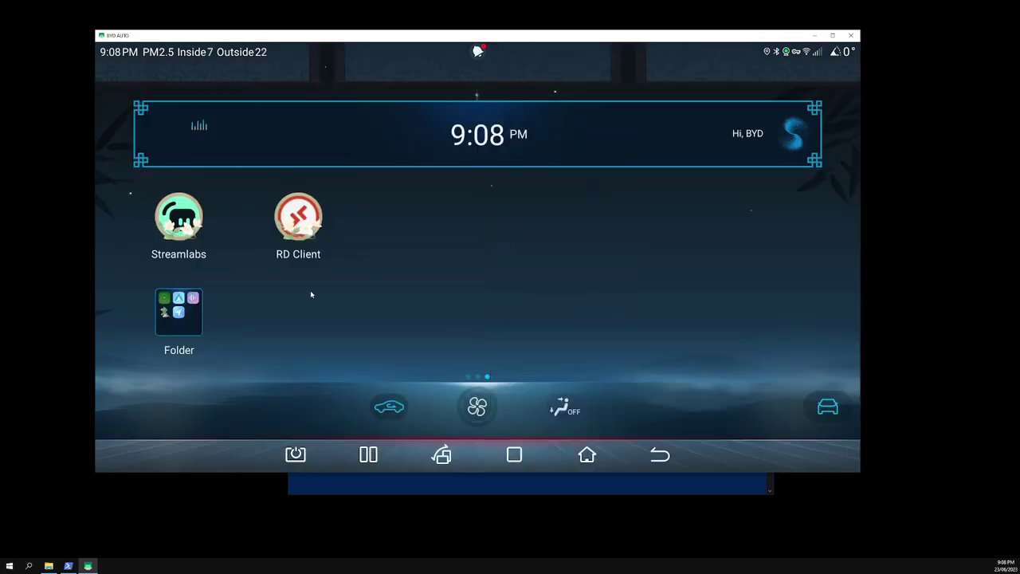
pyautogui.moveTo(311, 295); pyautogui.dragTo(559, 289)
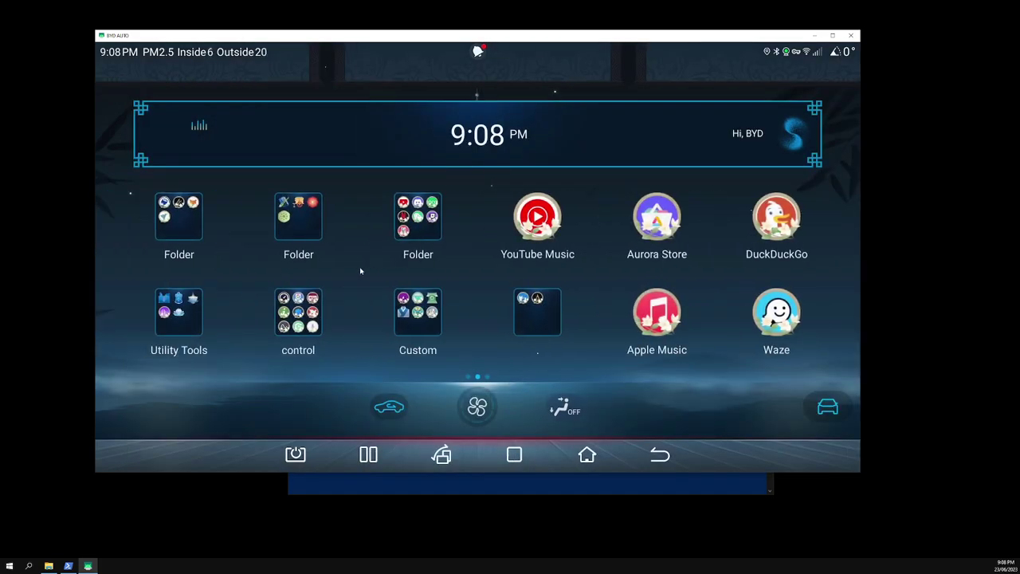
pyautogui.moveTo(360, 271); pyautogui.dragTo(259, 252)
pyautogui.click(553, 157)
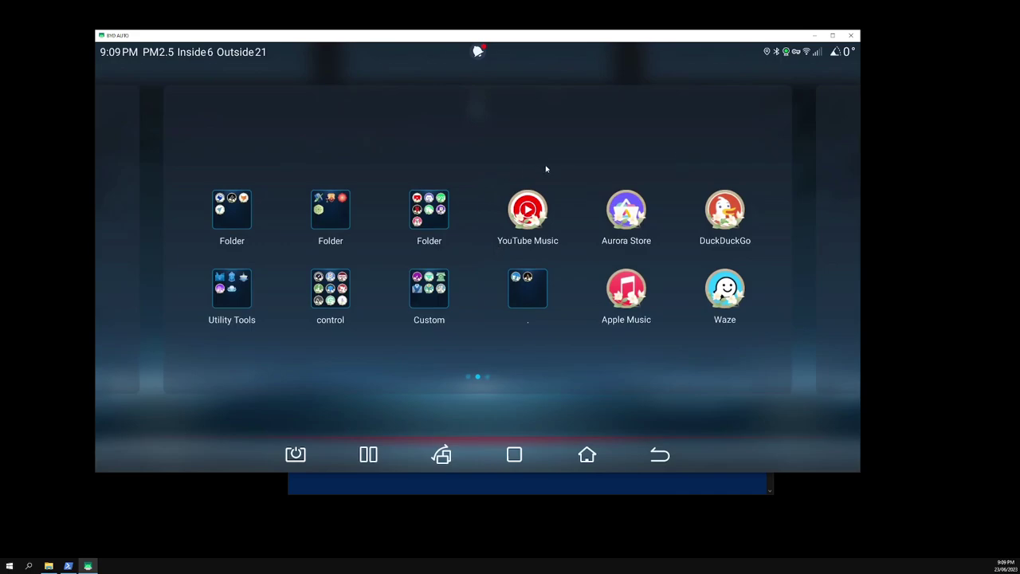
pyautogui.click(614, 255)
pyautogui.moveTo(347, 267); pyautogui.dragTo(303, 256)
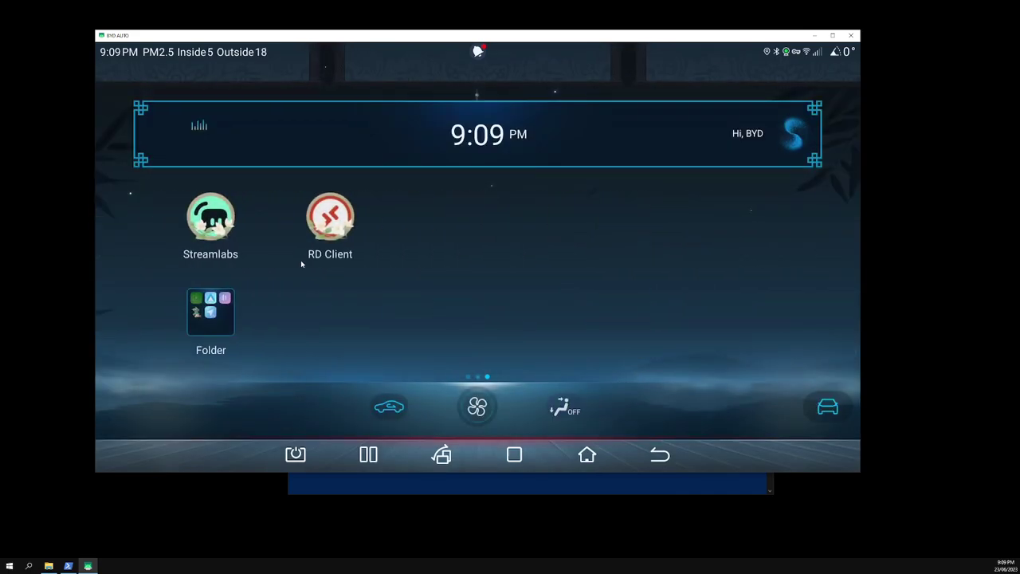
pyautogui.moveTo(579, 283); pyautogui.dragTo(574, 283)
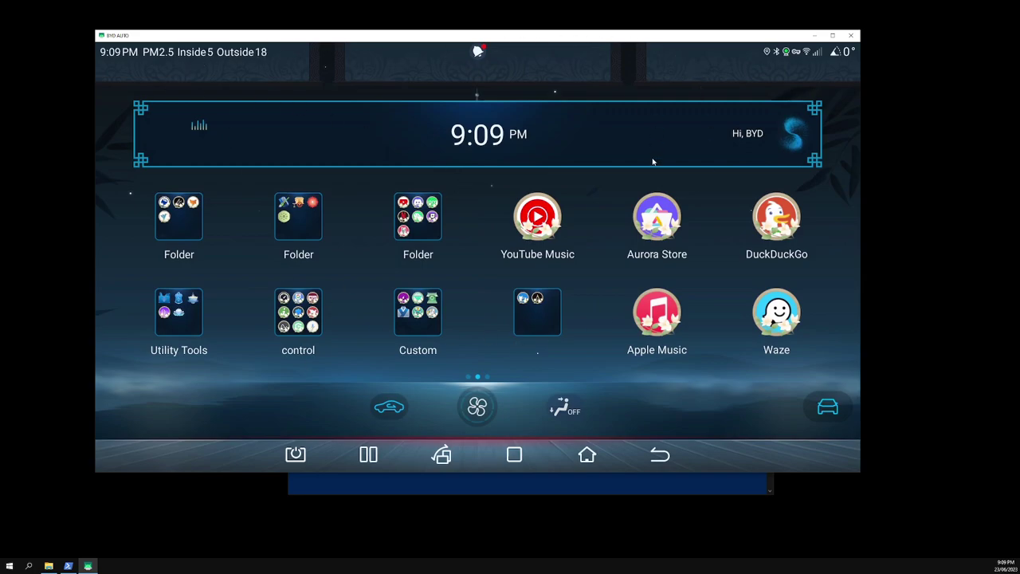
pyautogui.click(467, 482)
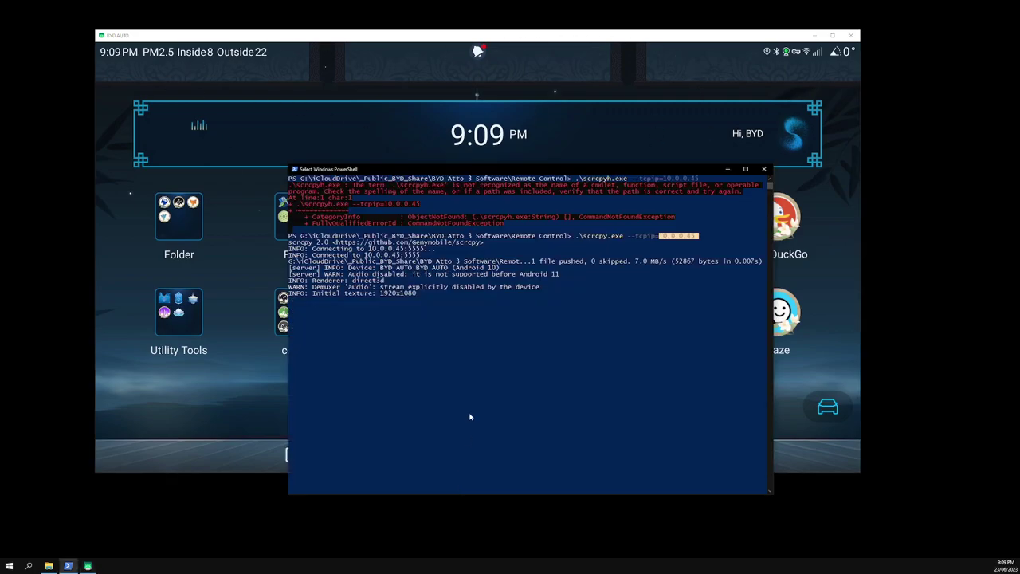
pyautogui.click(373, 45)
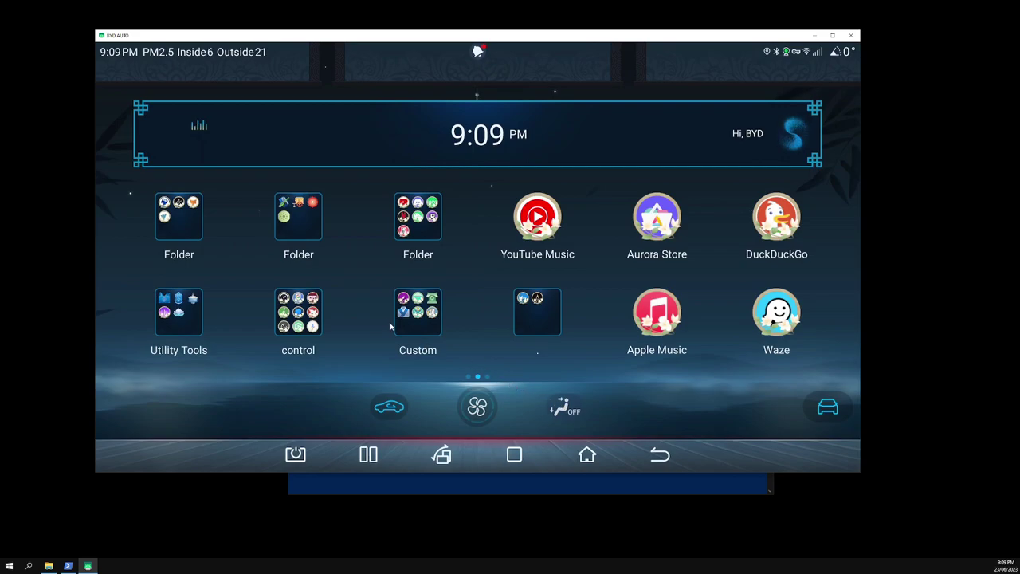
pyautogui.moveTo(391, 326); pyautogui.dragTo(649, 289)
pyautogui.moveTo(437, 282); pyautogui.dragTo(322, 282)
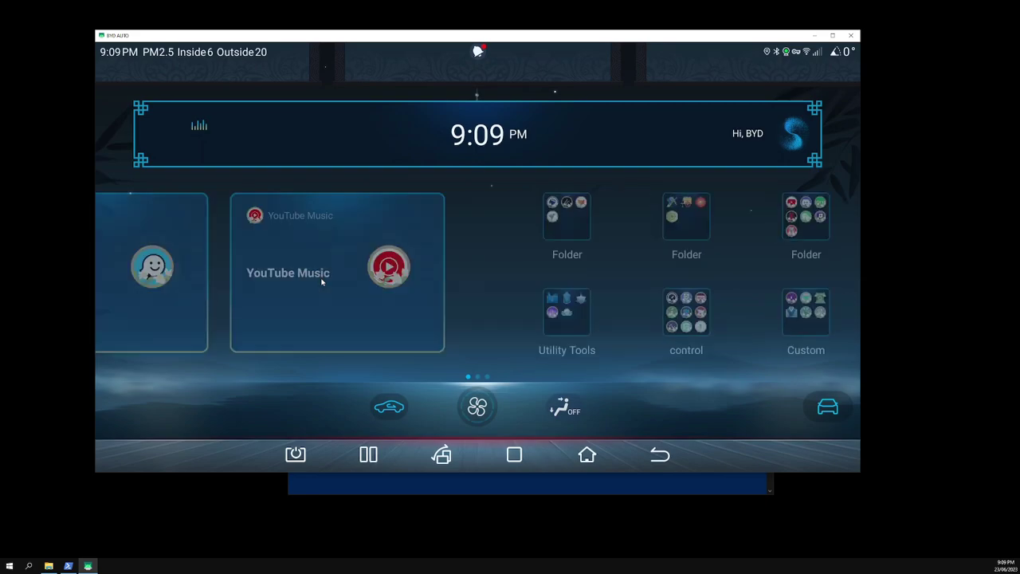